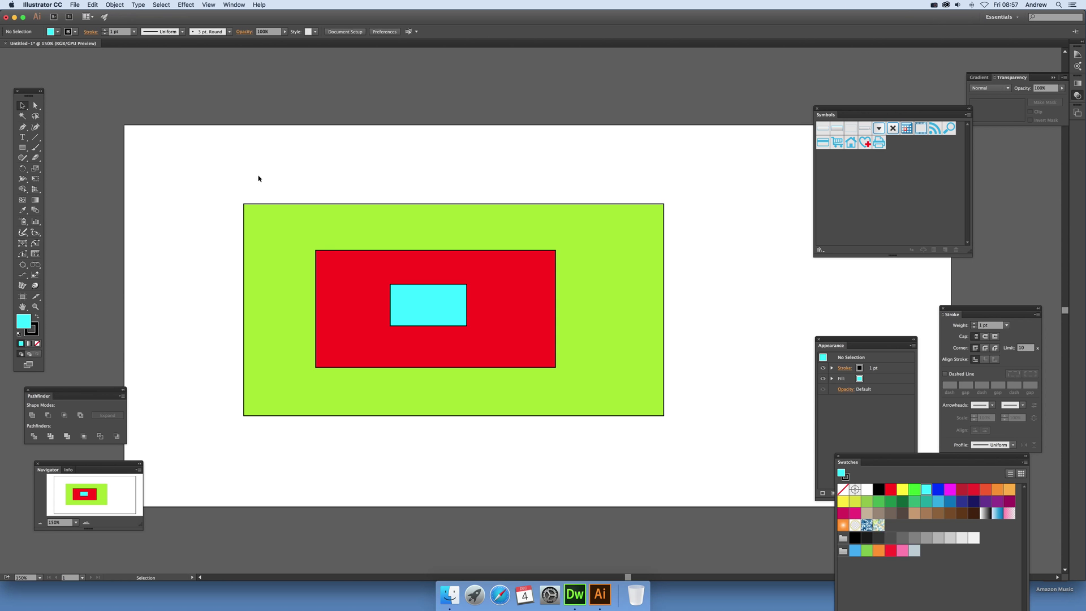
# Step: Marquee-select the green, red and cyan nested rectangles and drag them into the Symbols panel
pyautogui.moveTo(246, 174); pyautogui.dragTo(524, 439)
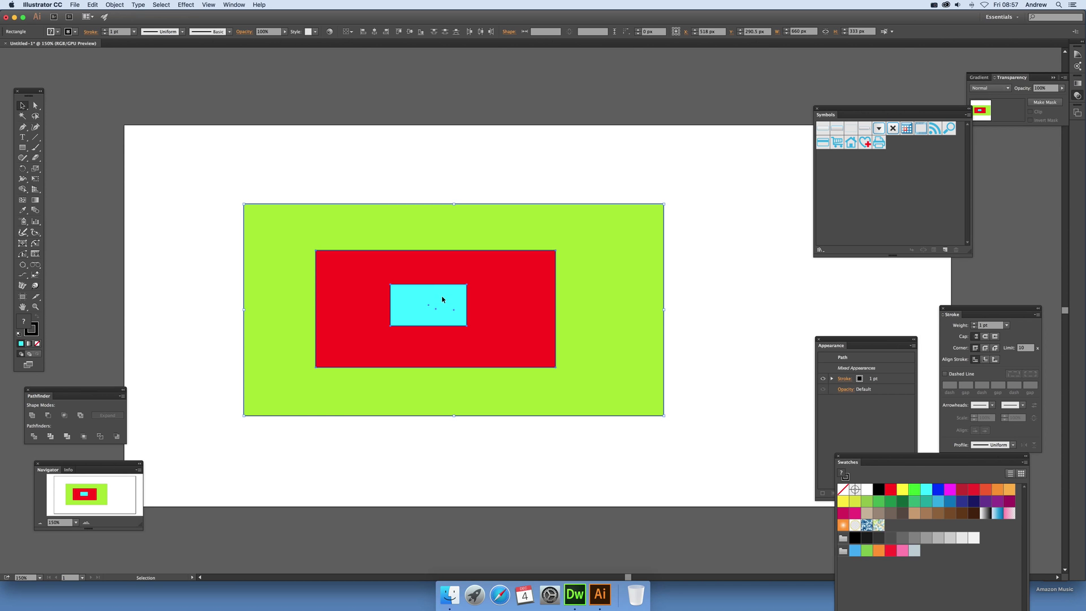
pyautogui.moveTo(442, 299); pyautogui.dragTo(834, 177)
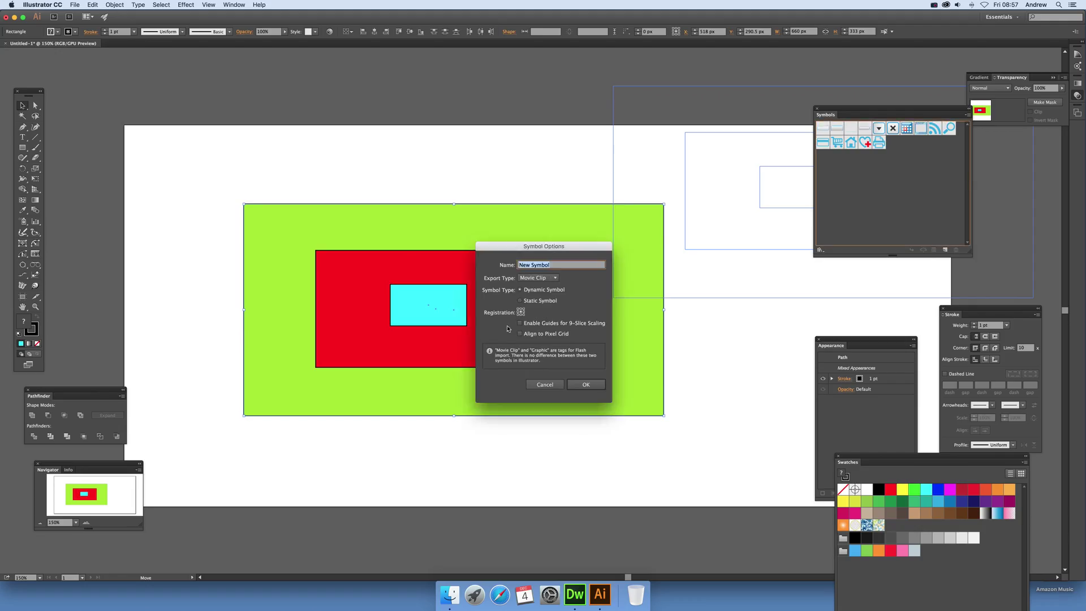
# Step: Accept the default name New Symbol with the Dynamic Symbol type in Symbol Options
pyautogui.moveTo(533, 252); pyautogui.dragTo(406, 169)
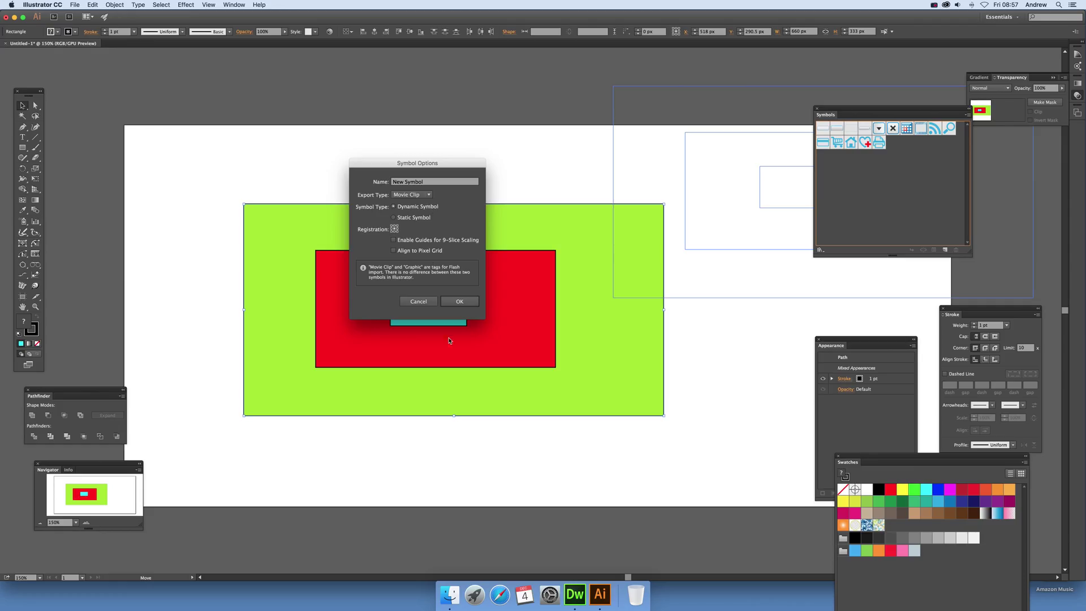
pyautogui.click(457, 302)
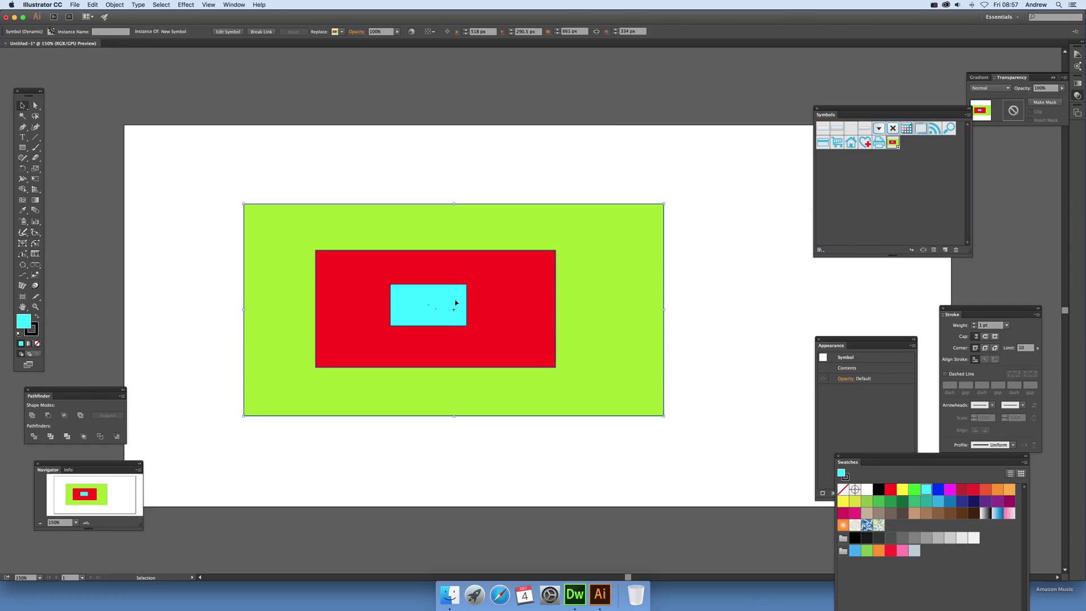
# Step: Delete the original instance and place a half-size New Symbol instance at the upper left
pyautogui.press('Delete')
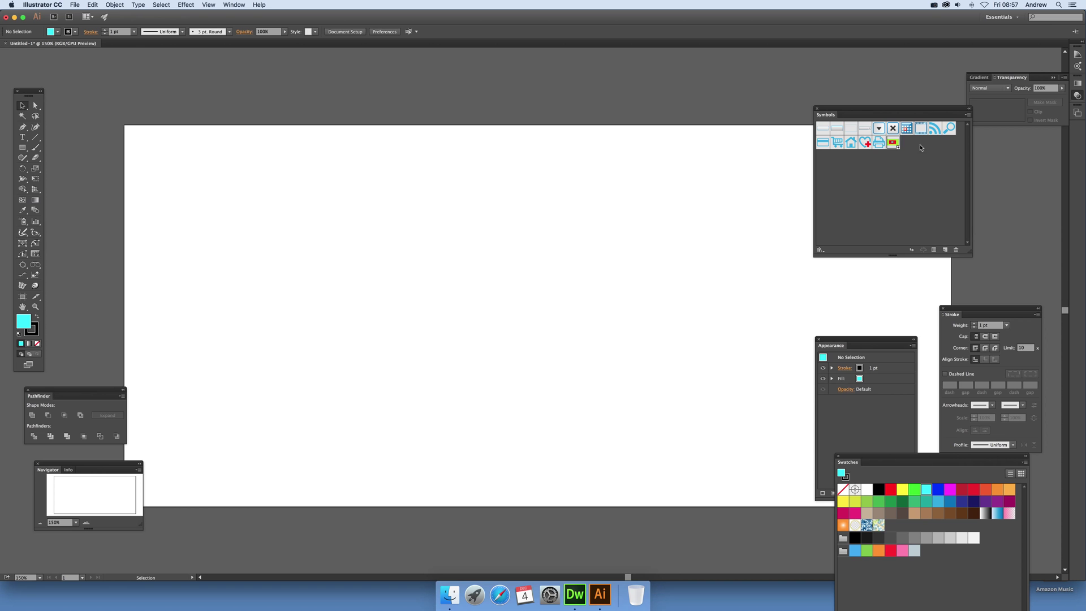
pyautogui.moveTo(894, 143); pyautogui.dragTo(406, 311)
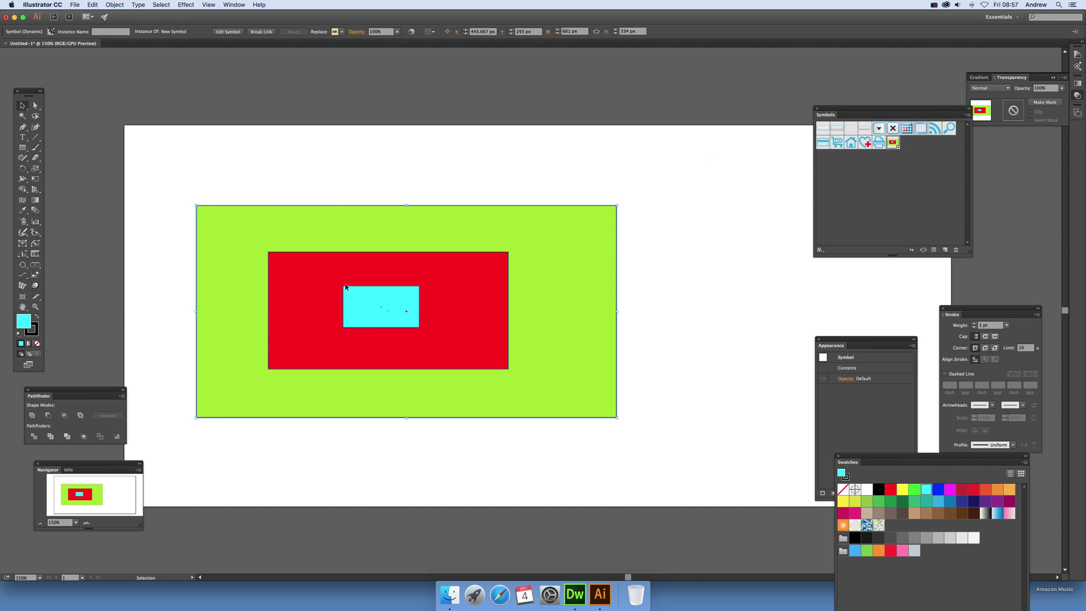
pyautogui.moveTo(346, 287); pyautogui.dragTo(304, 233)
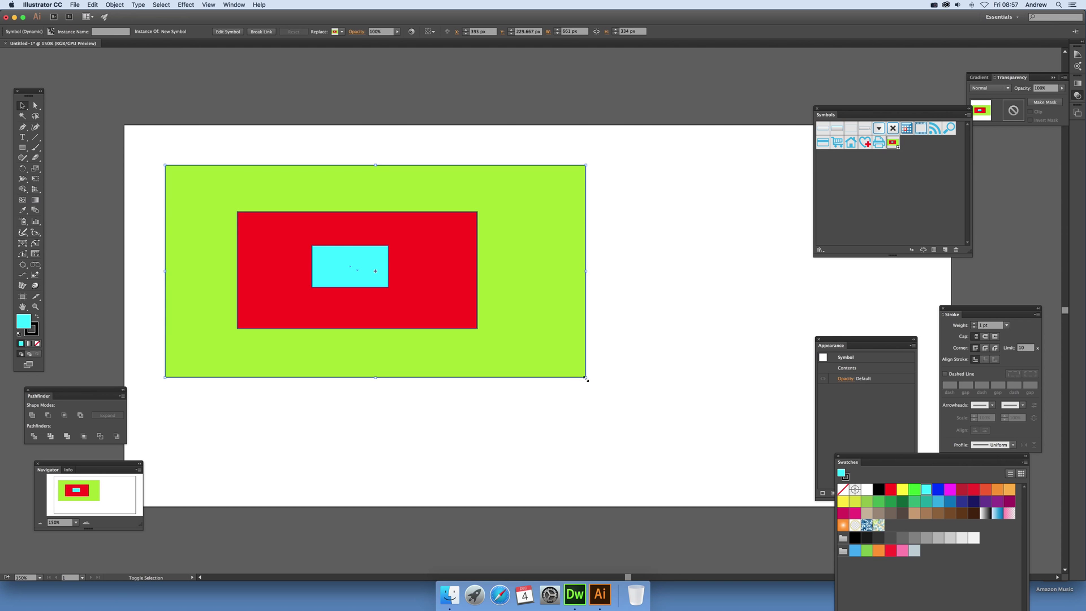
pyautogui.moveTo(587, 380); pyautogui.dragTo(400, 283)
pyautogui.moveTo(305, 246); pyautogui.dragTo(310, 283)
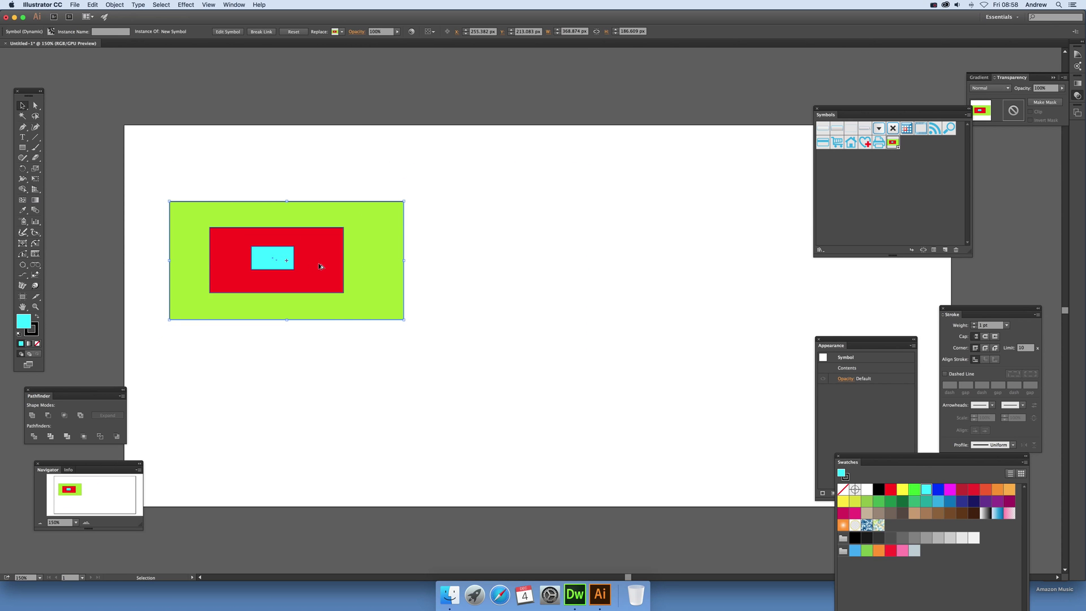
# Step: Place a second New Symbol instance about 430 px wide to the right of the first
pyautogui.moveTo(893, 142); pyautogui.dragTo(524, 258)
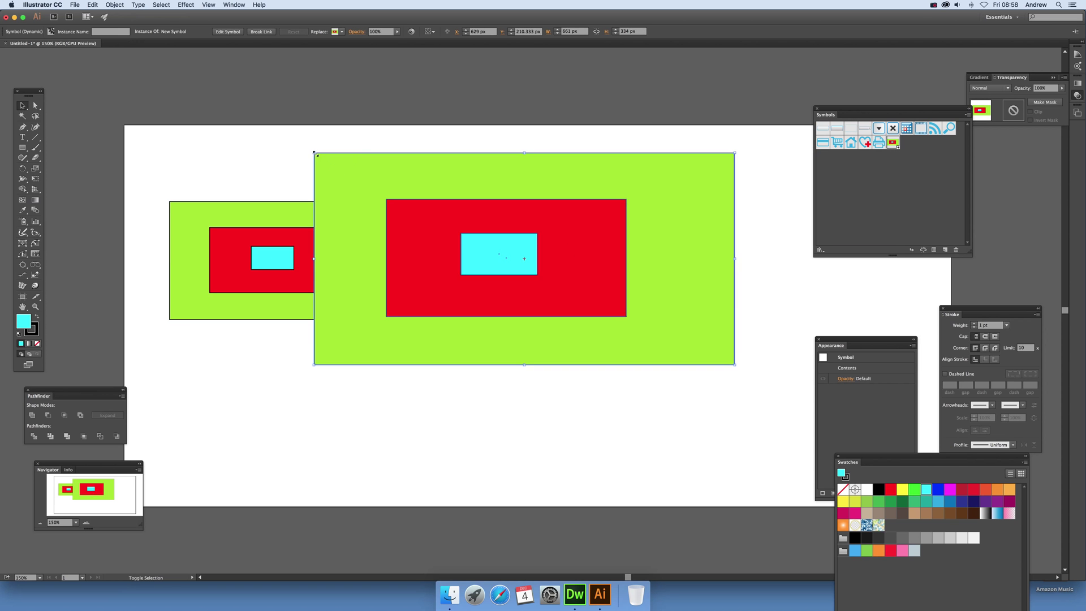
pyautogui.moveTo(315, 153); pyautogui.dragTo(462, 227)
pyautogui.moveTo(583, 252); pyautogui.dragTo(604, 257)
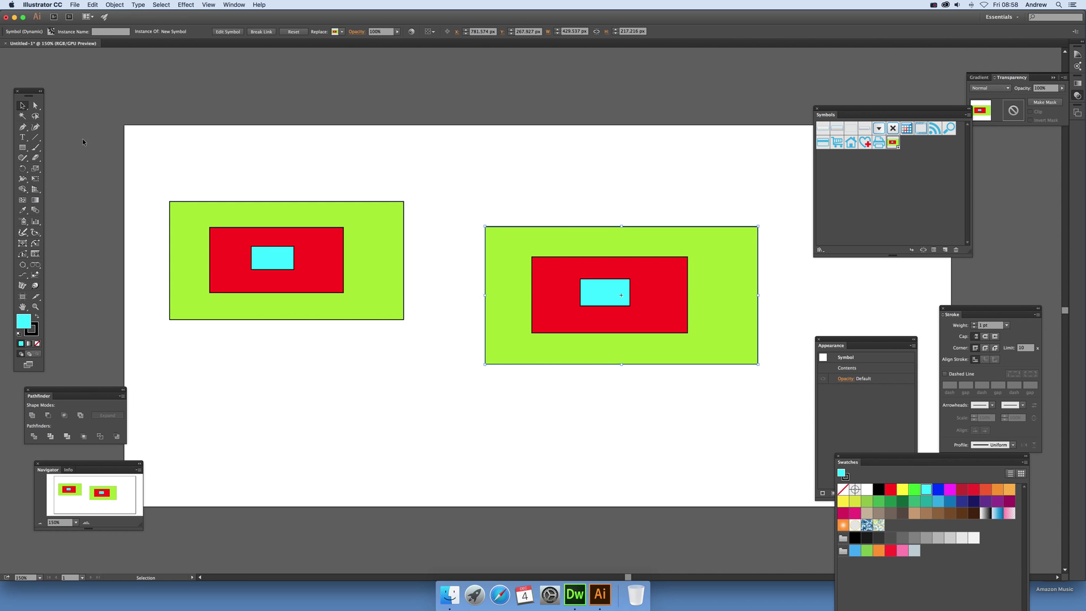
# Step: With the Direct Selection tool, select only the cyan inner rectangle of the left instance
pyautogui.click(198, 229)
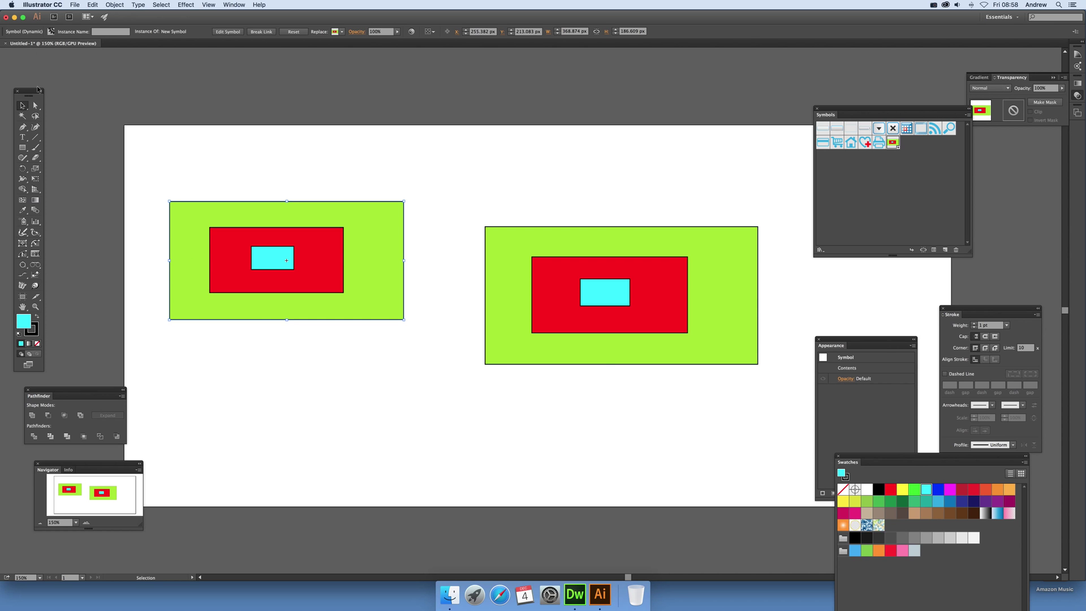
pyautogui.click(24, 105)
pyautogui.click(36, 106)
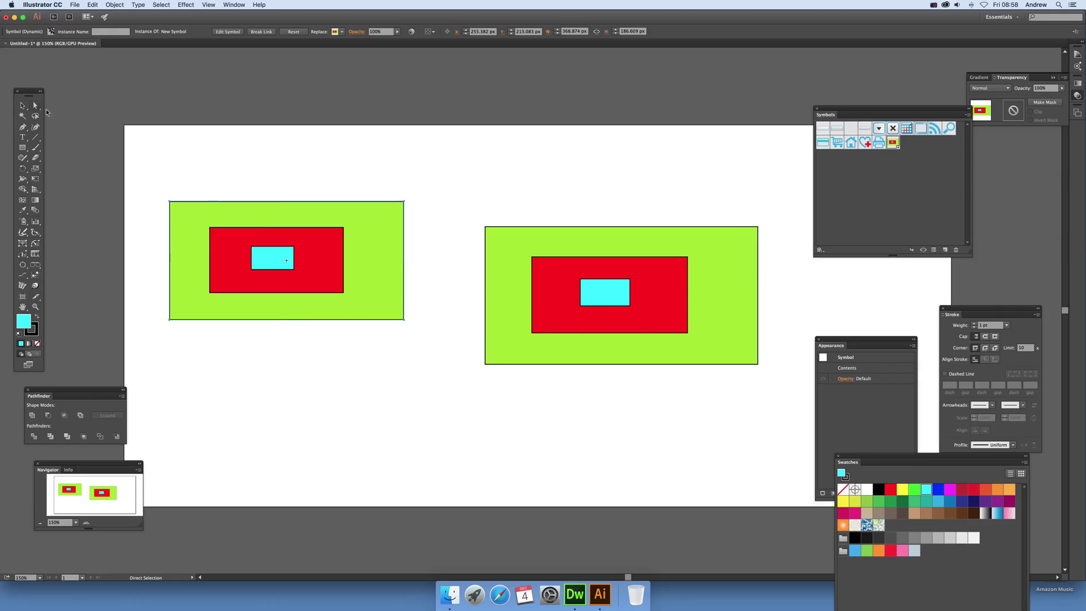
pyautogui.click(239, 245)
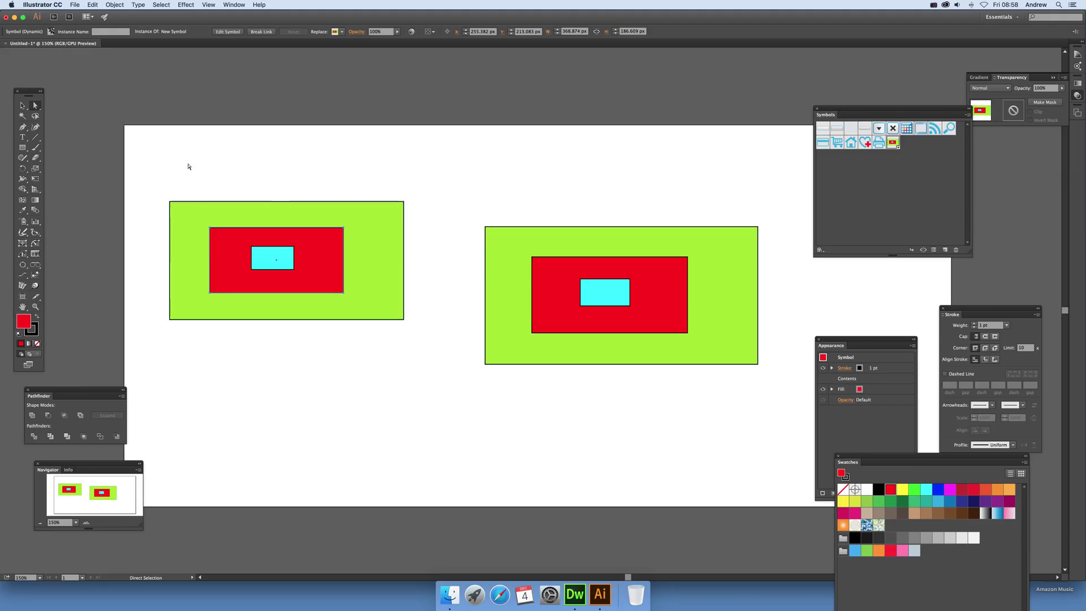
pyautogui.click(282, 258)
pyautogui.click(244, 296)
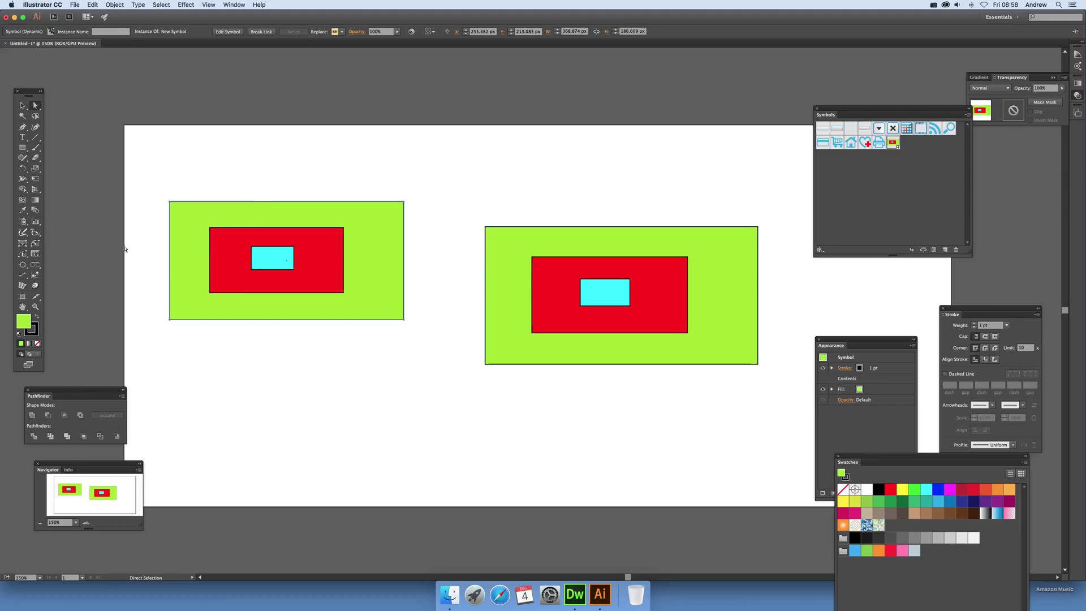
pyautogui.click(227, 273)
pyautogui.click(287, 265)
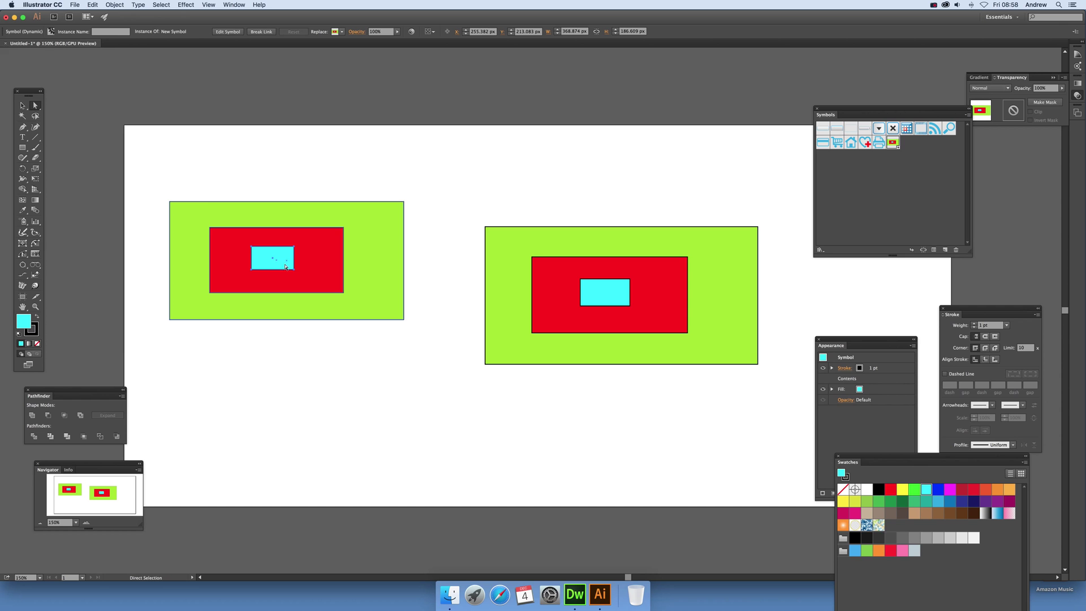
pyautogui.doubleClick(25, 324)
# Step: Fill the left inner rectangle teal #488280 and the right inner rectangle orange
pyautogui.click(479, 305)
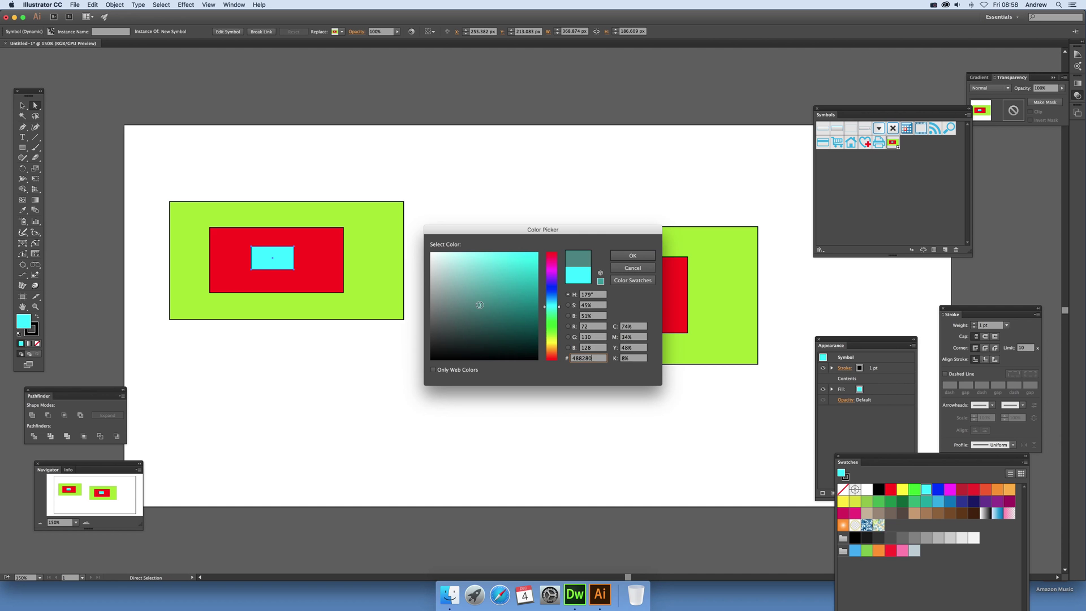
pyautogui.click(633, 255)
pyautogui.click(623, 293)
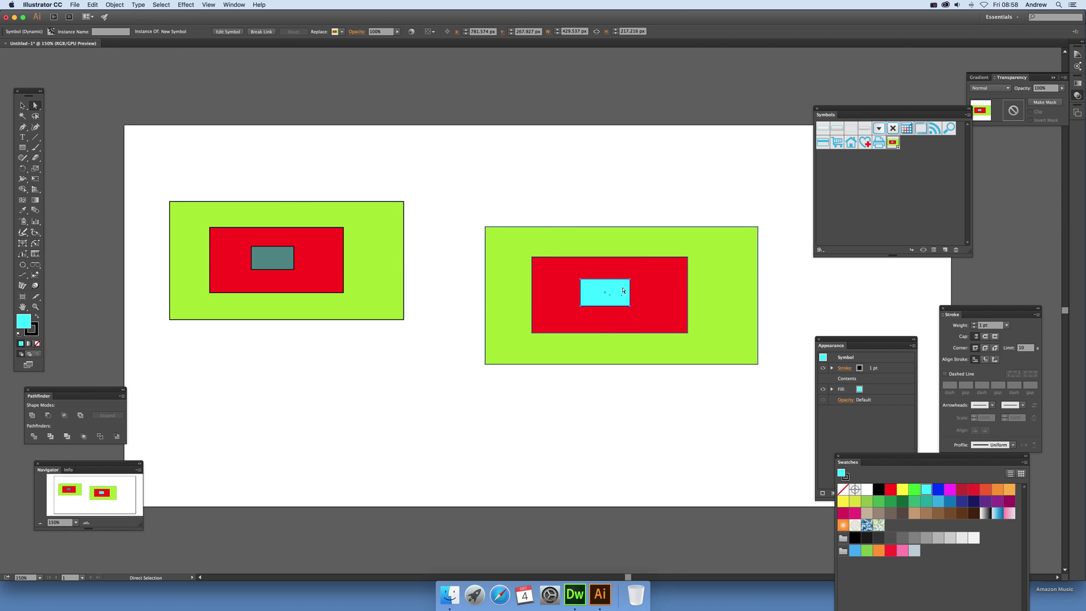
pyautogui.doubleClick(26, 321)
pyautogui.click(559, 347)
pyautogui.moveTo(559, 348); pyautogui.dragTo(559, 353)
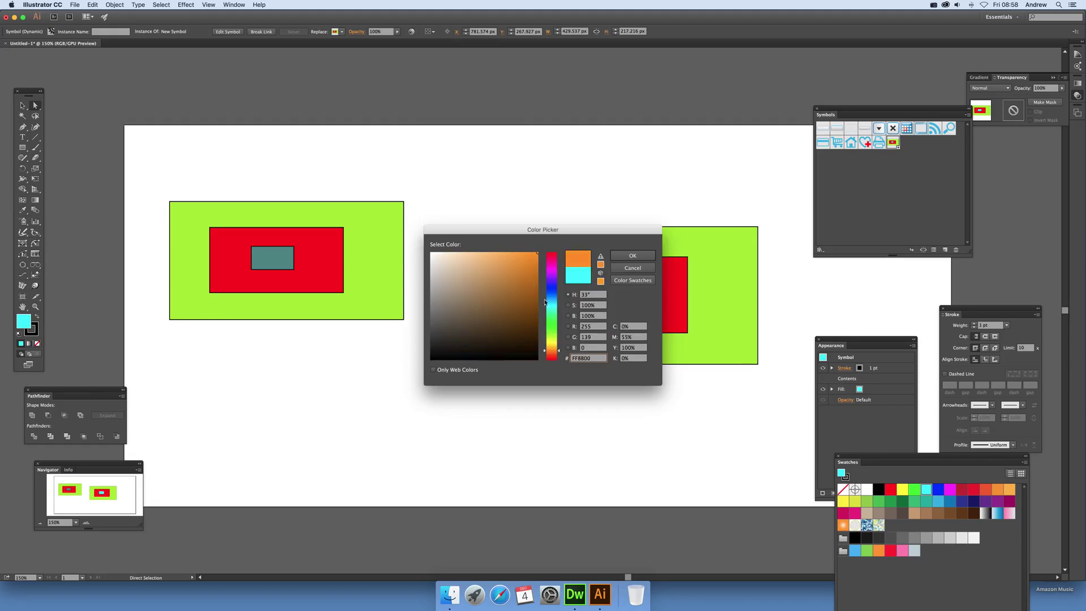
pyautogui.click(613, 255)
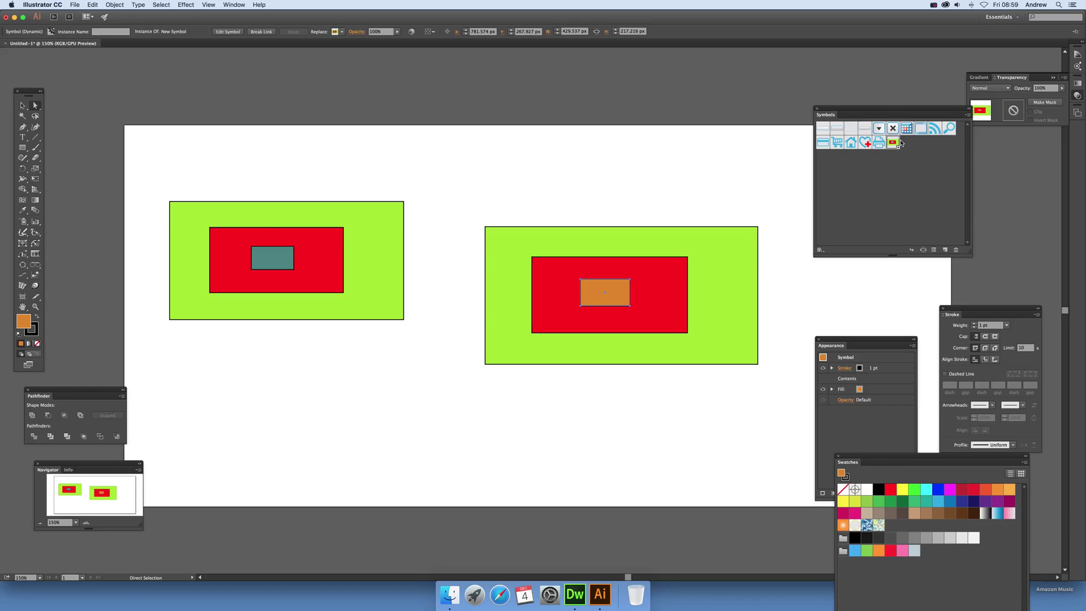
# Step: Change the left instance's red rectangle fill to light pink
pyautogui.click(327, 279)
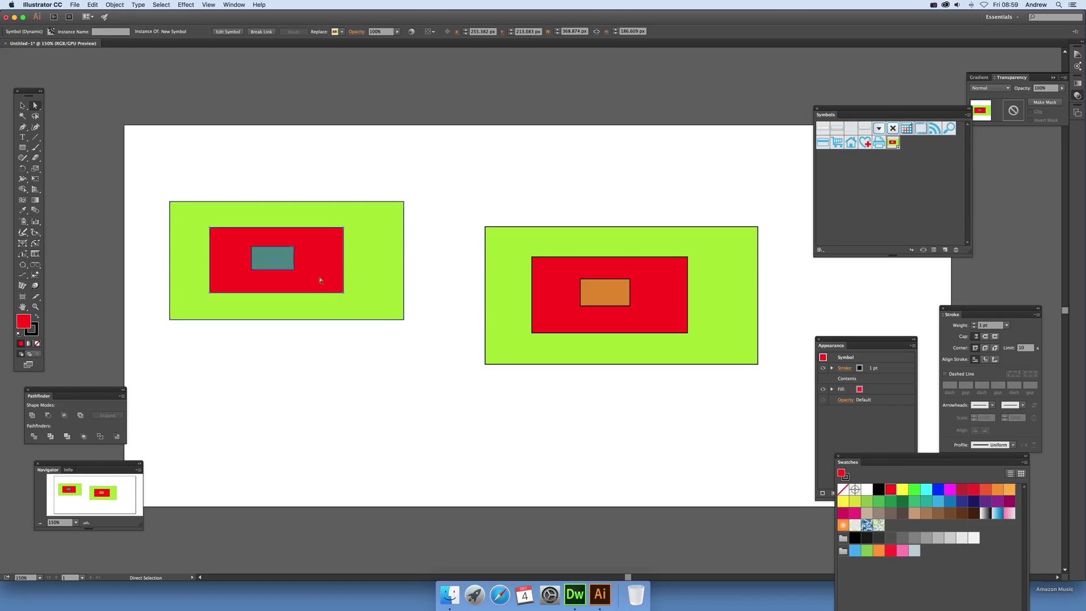
pyautogui.doubleClick(25, 324)
pyautogui.click(460, 257)
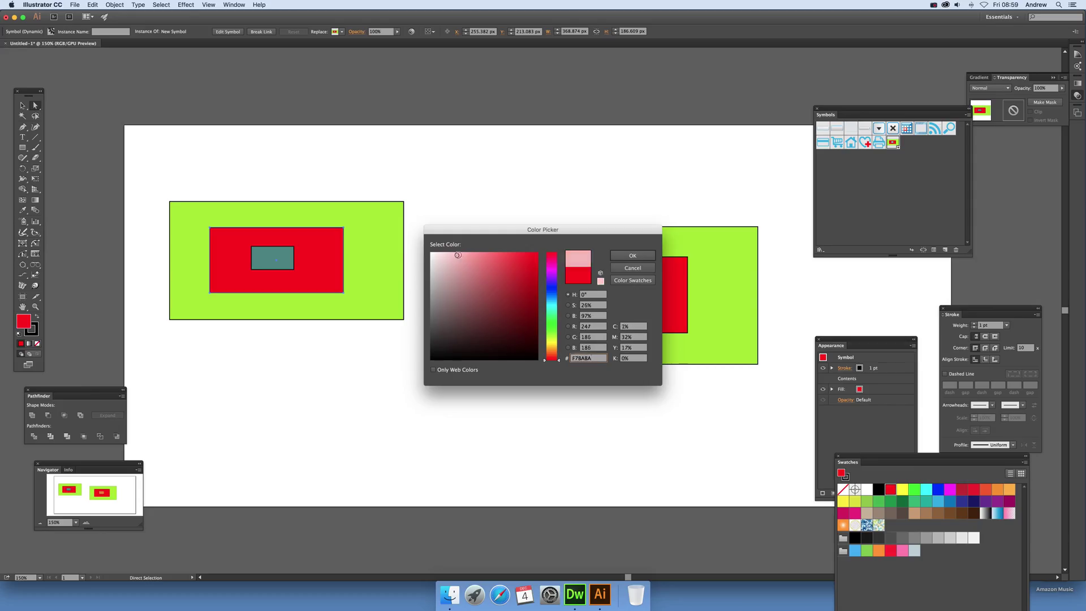
pyautogui.click(633, 255)
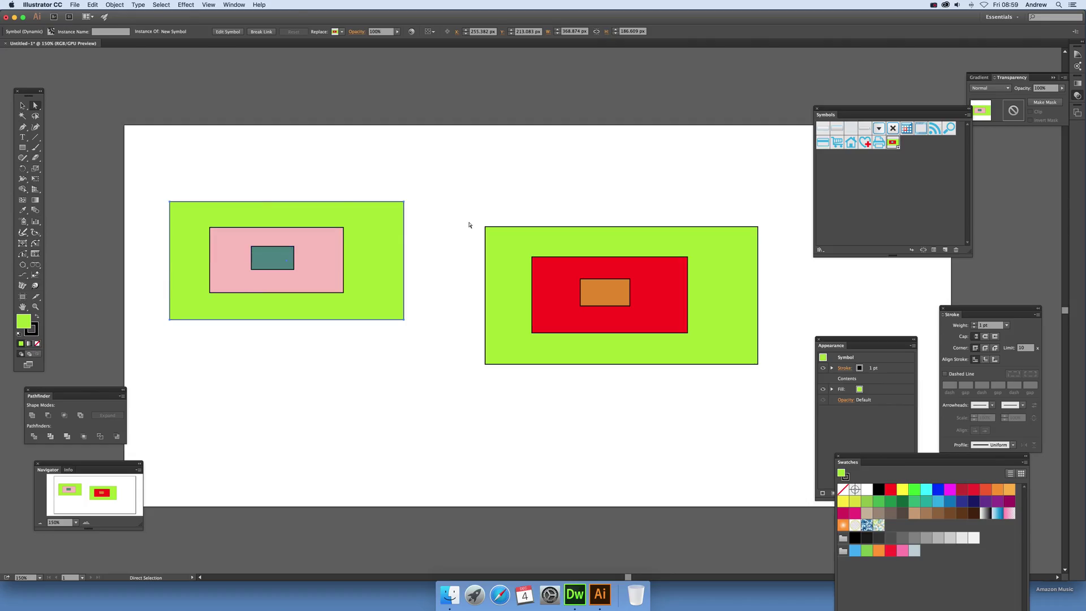
pyautogui.click(187, 5)
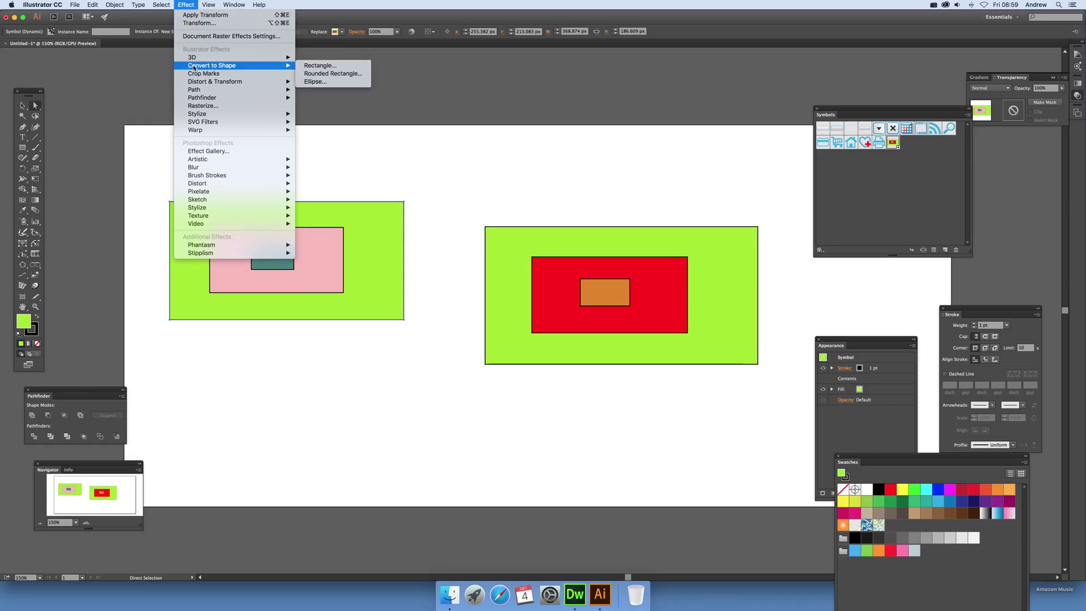
# Step: Apply a 9.5-pixel Gaussian Blur to the left instance's green outer rectangle
pyautogui.moveTo(272, 167)
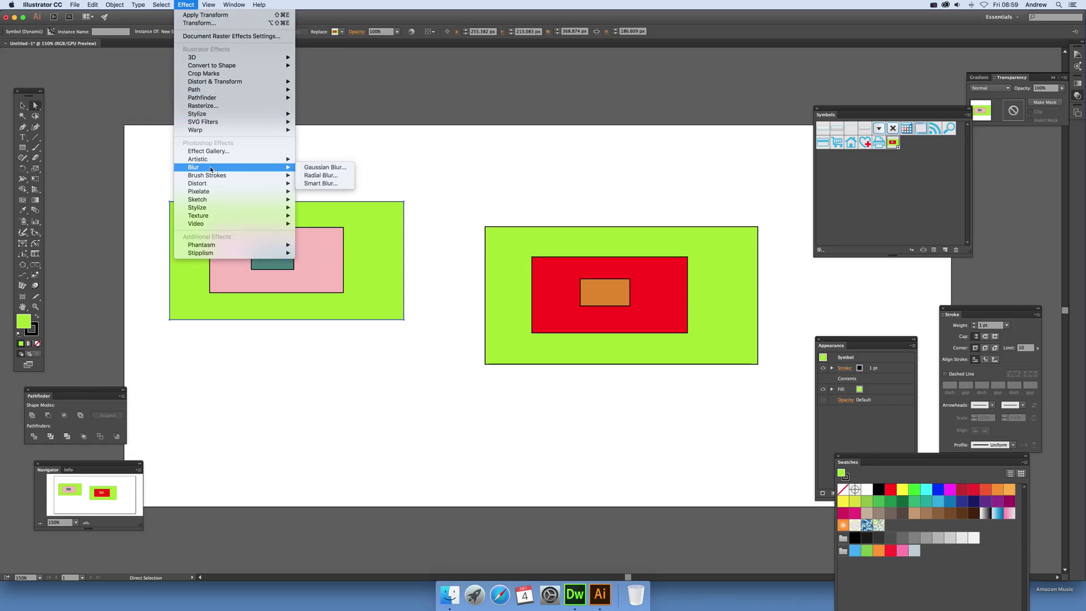
pyautogui.click(333, 167)
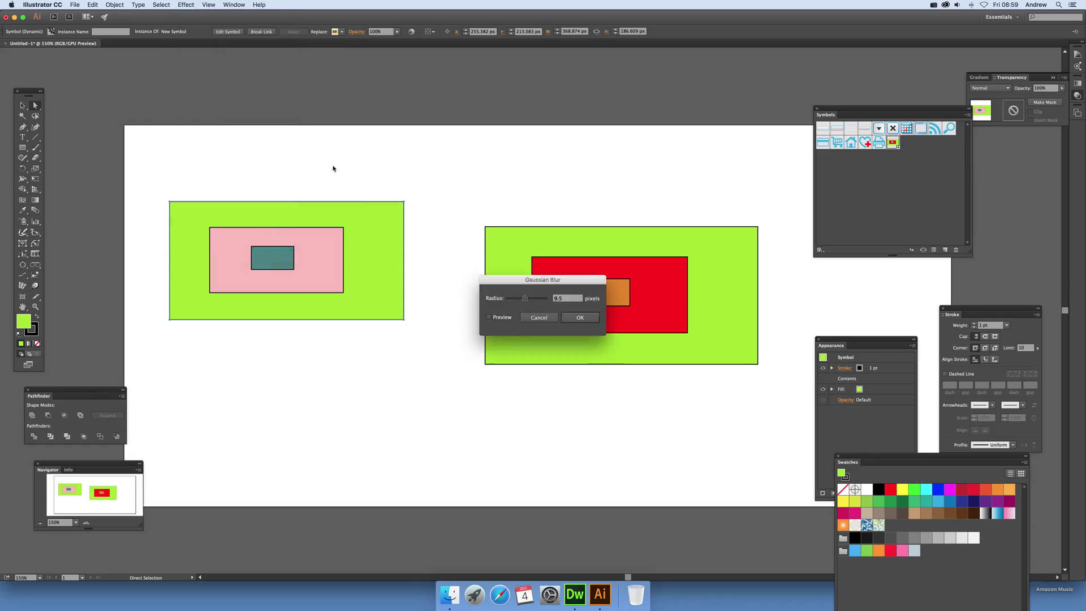
pyautogui.click(489, 318)
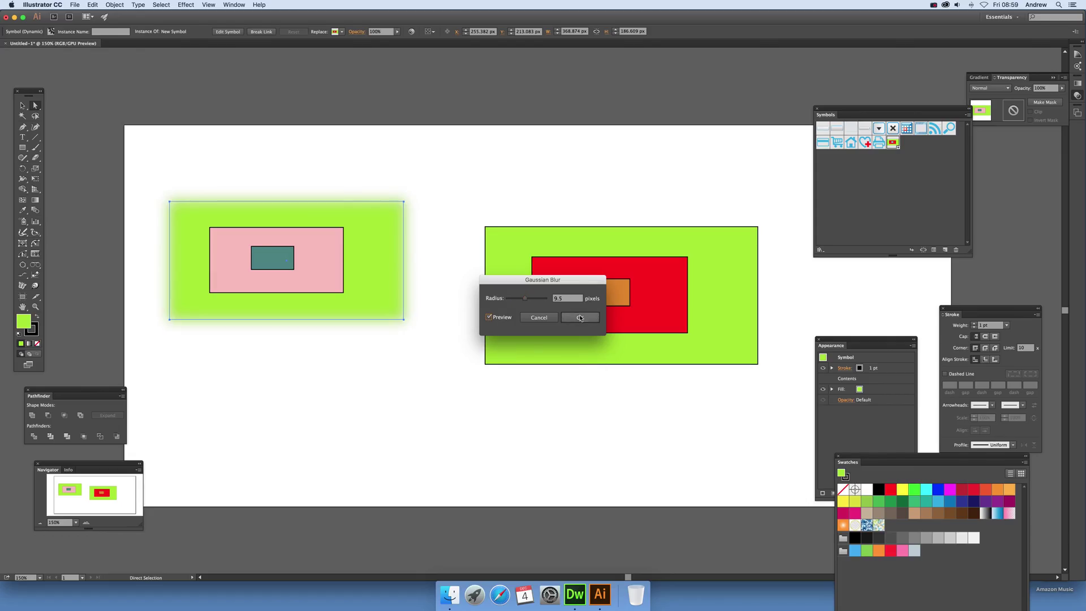
pyautogui.click(582, 318)
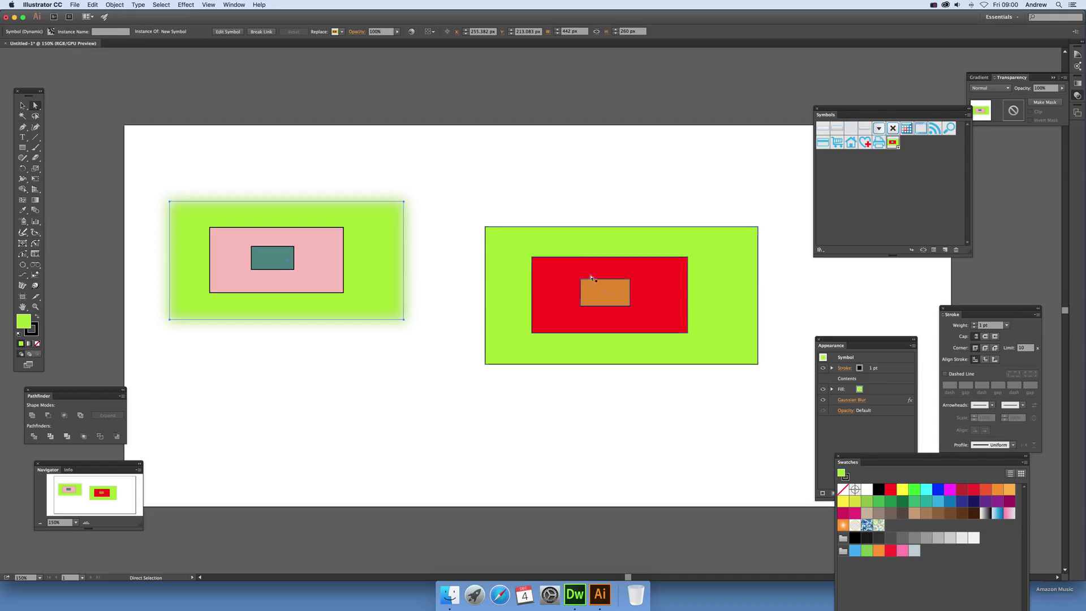
pyautogui.click(559, 244)
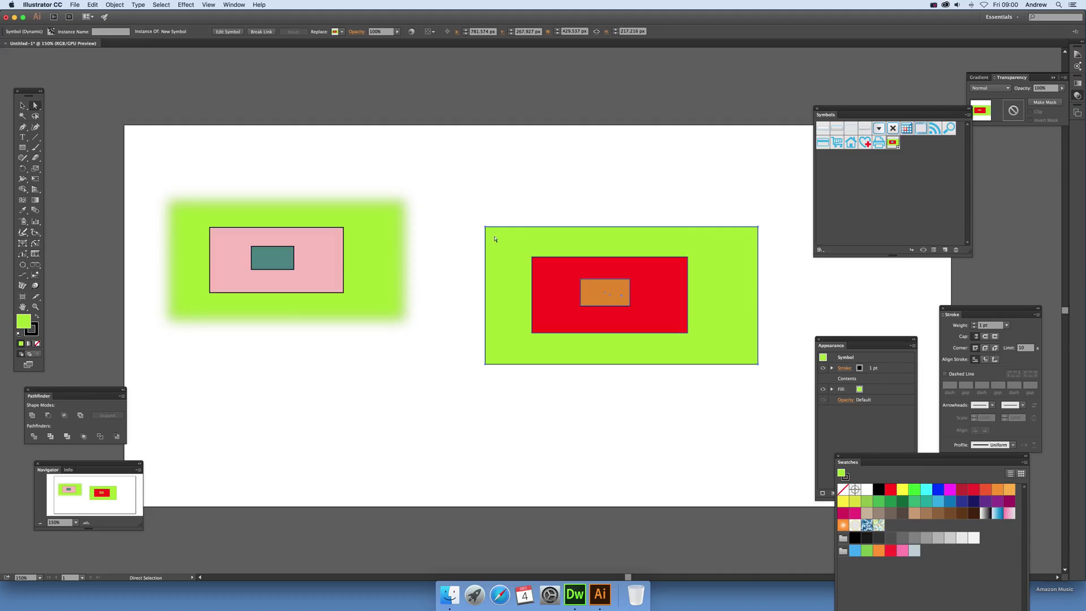
# Step: Set the right red rectangle's stroke Weight to 19 pt and choose a tapered width Profile
pyautogui.click(565, 274)
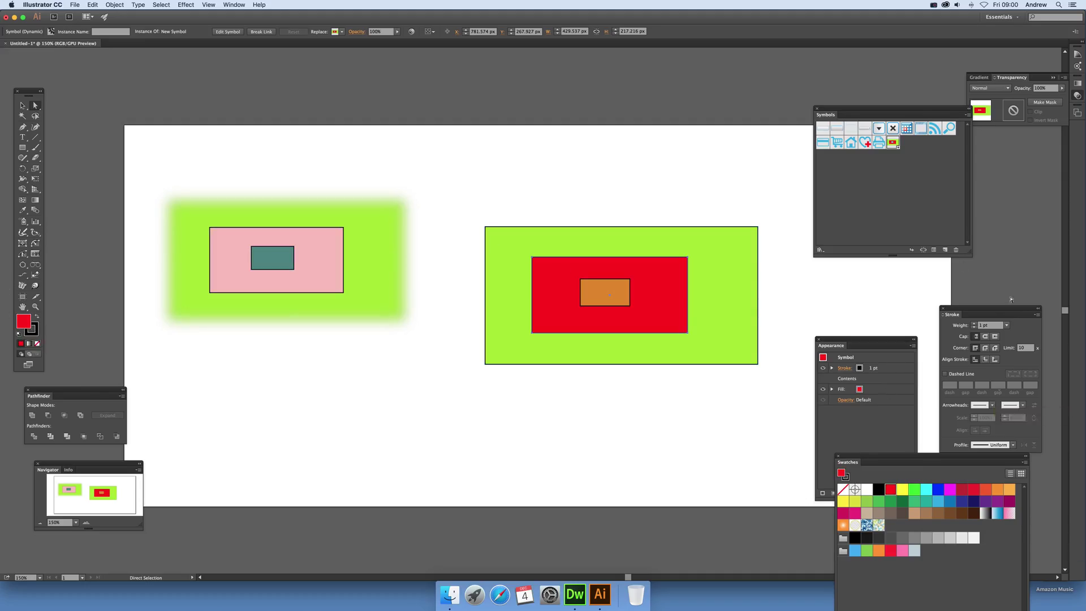
pyautogui.moveTo(962, 309)
pyautogui.mouseDown()
pyautogui.moveTo(637, 354)
pyautogui.moveTo(339, 365)
pyautogui.moveTo(296, 348)
pyautogui.mouseUp()
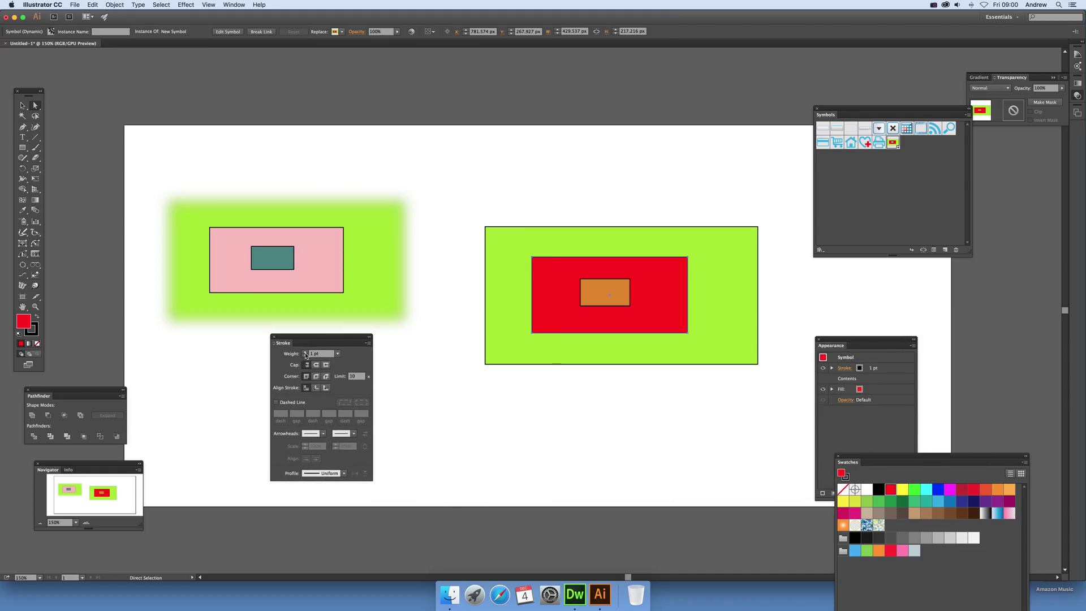
pyautogui.click(305, 352)
pyautogui.click(305, 352)
pyautogui.click(305, 352)
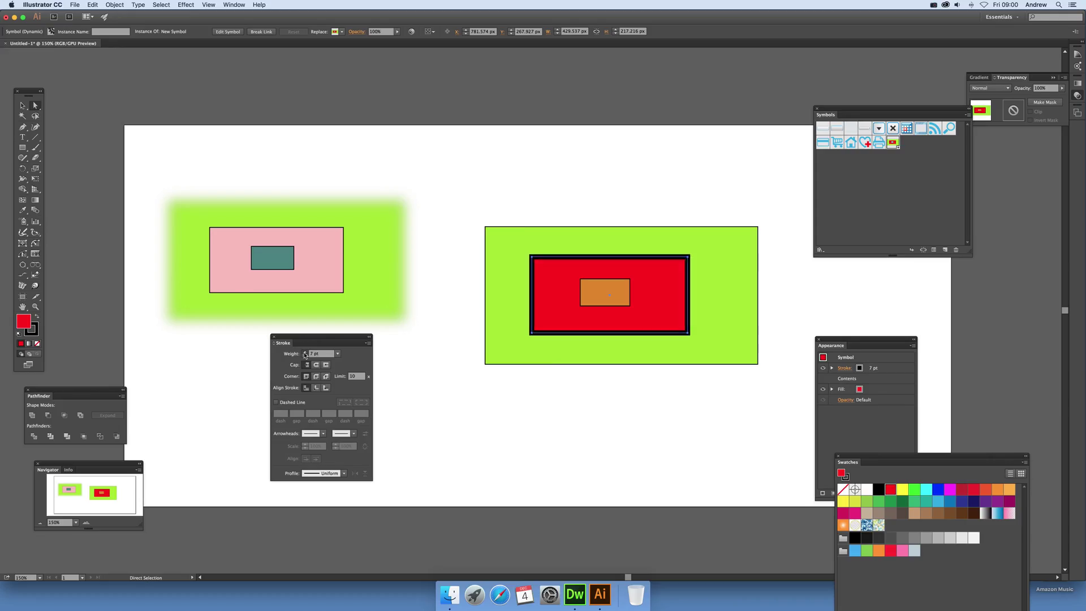
pyautogui.click(305, 352)
pyautogui.click(305, 352)
pyautogui.click(305, 352)
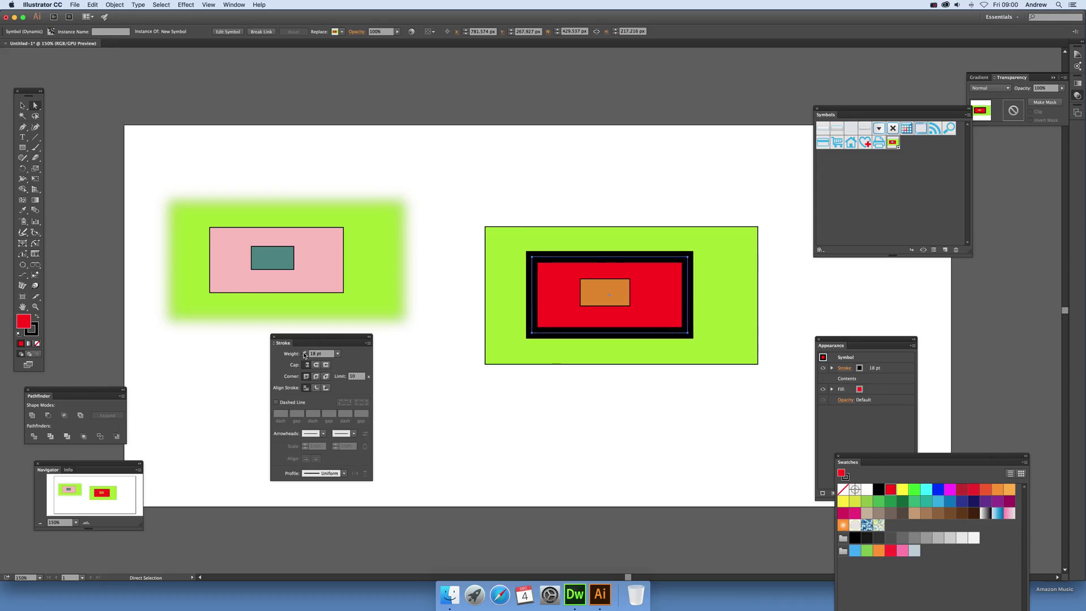
pyautogui.click(305, 352)
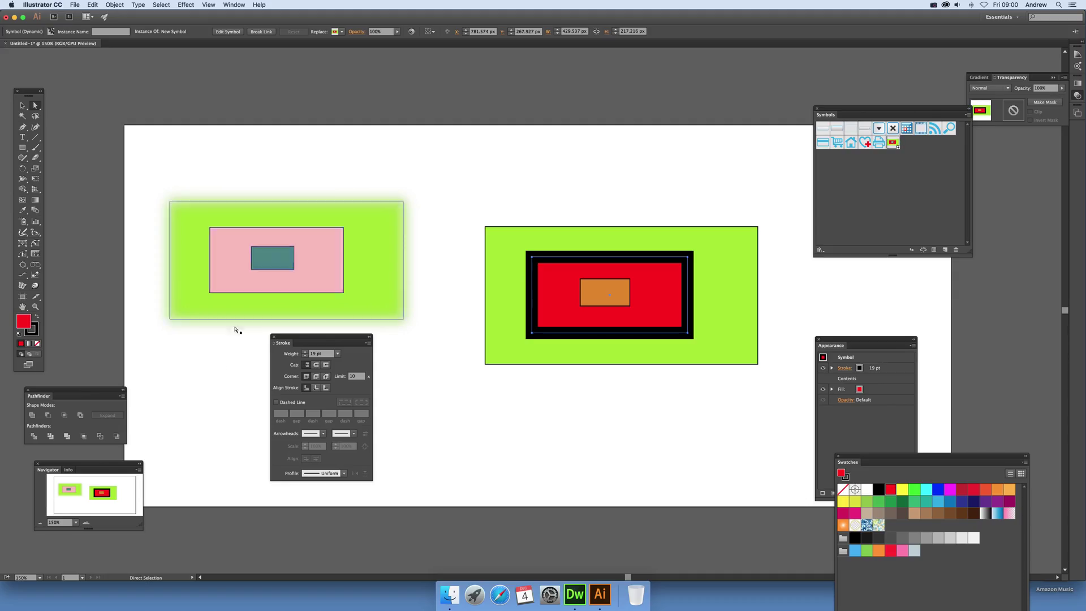
pyautogui.click(343, 473)
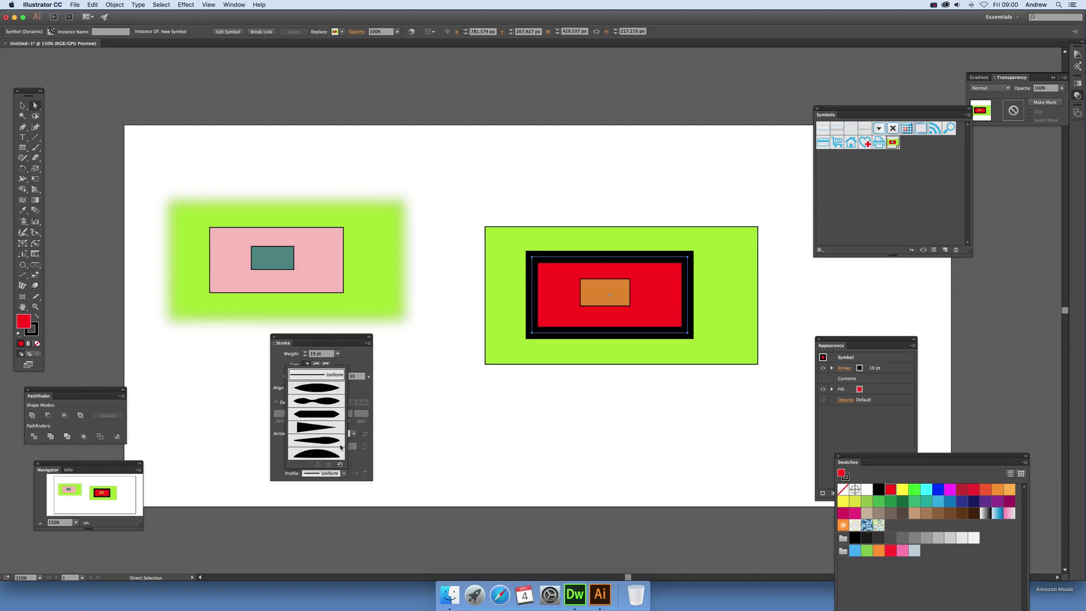
pyautogui.click(314, 428)
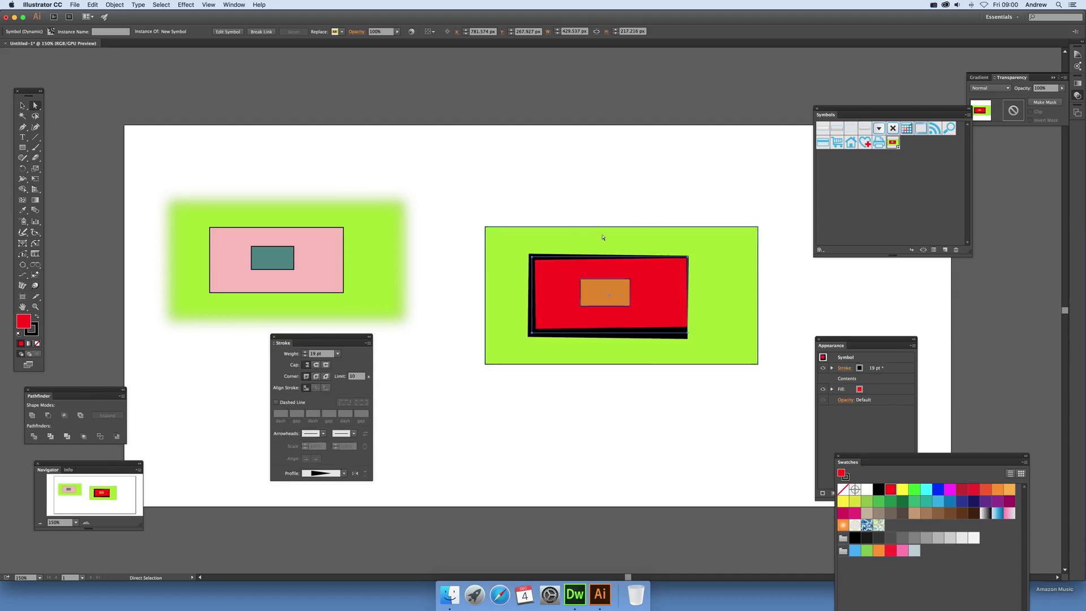